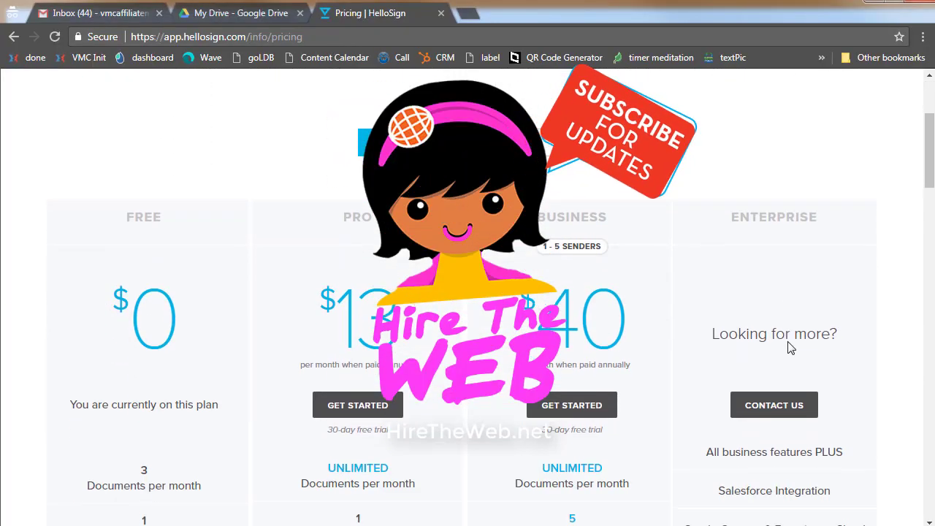
pyautogui.scroll(-2, 788, 348)
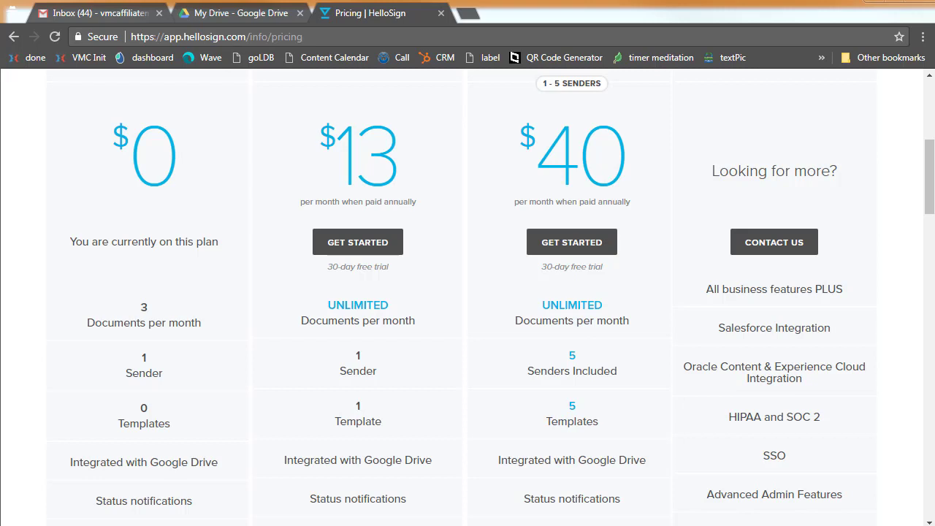
# Leave the pricing plans and choose Sign documents for Just me
pyautogui.moveTo(542, 122)
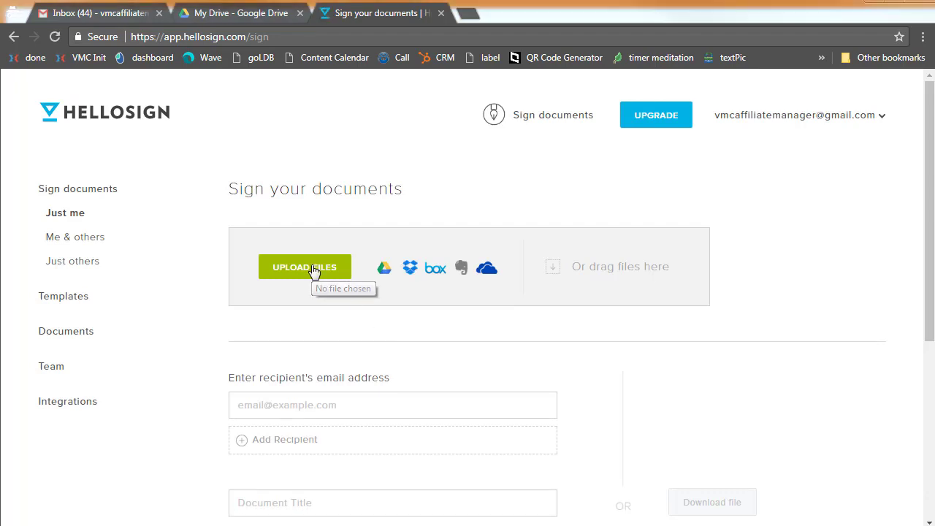
# Upload fw9.pdf from the eSignature folder as the document to sign
pyautogui.click(313, 270)
pyautogui.click(252, 129)
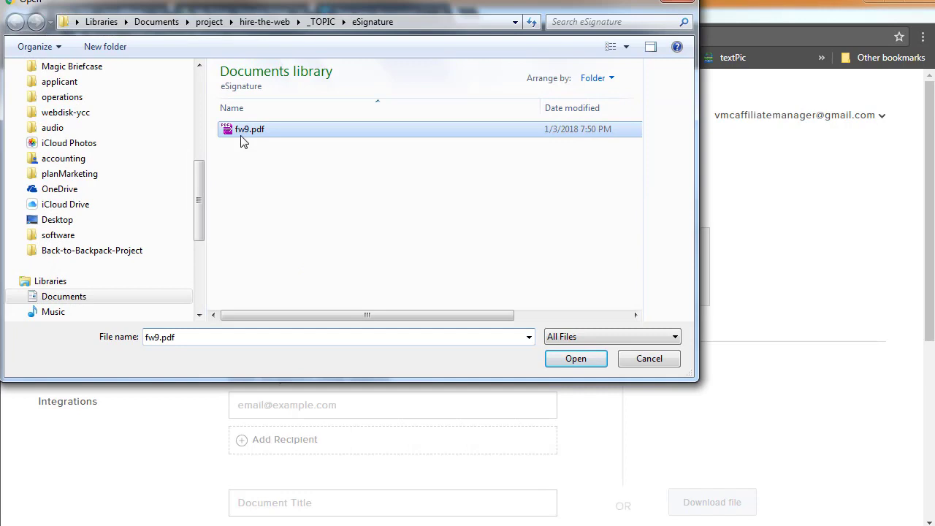
pyautogui.click(571, 358)
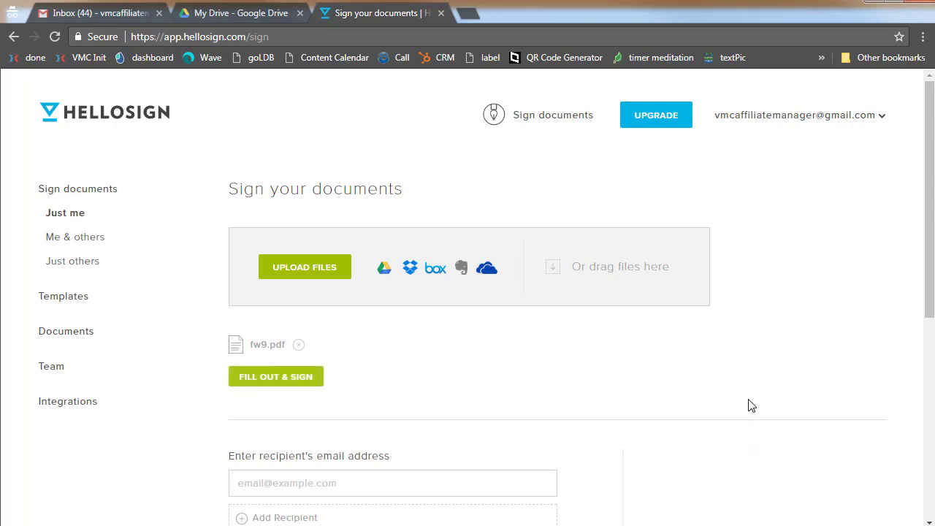
# Open the uploaded fw9.pdf in the Fill Out & Sign editor
pyautogui.scroll(-3, 750, 406)
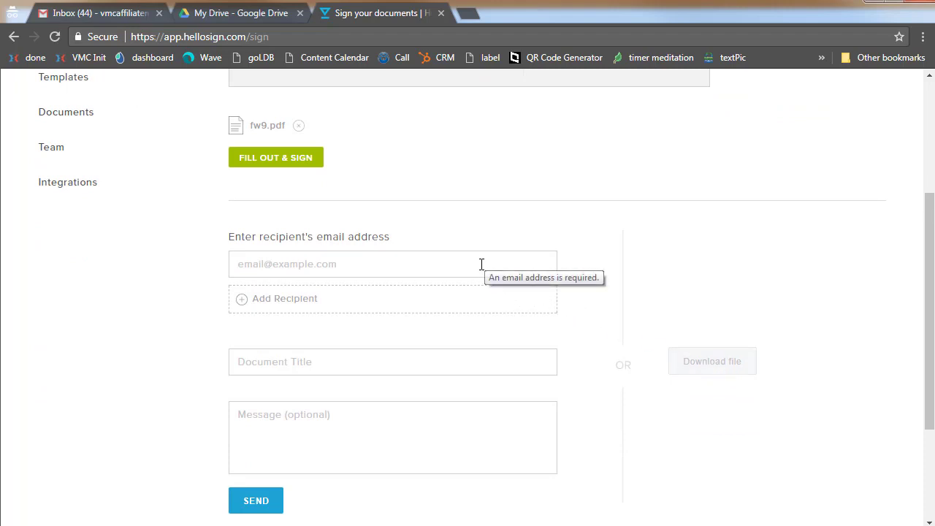
pyautogui.click(292, 160)
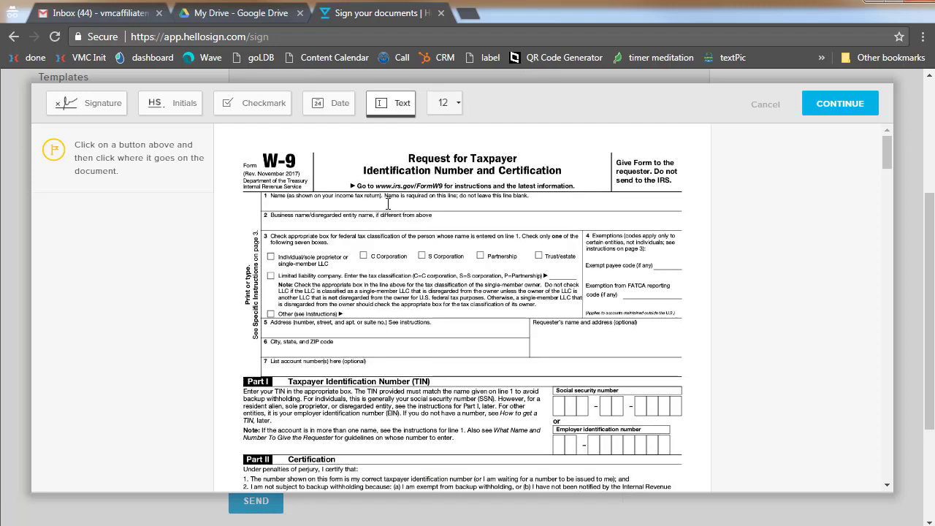
# Add a text field on the Name line with the signer's full name
pyautogui.click(392, 106)
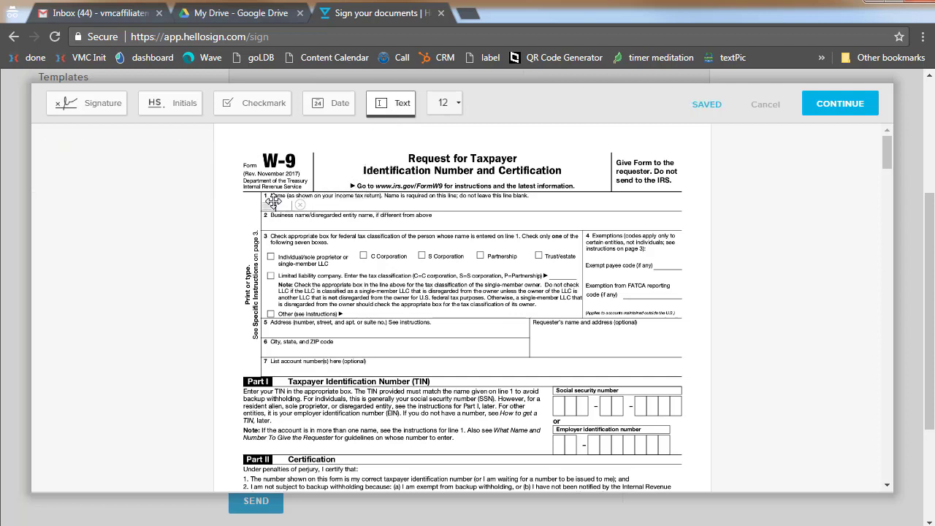
pyautogui.click(285, 202)
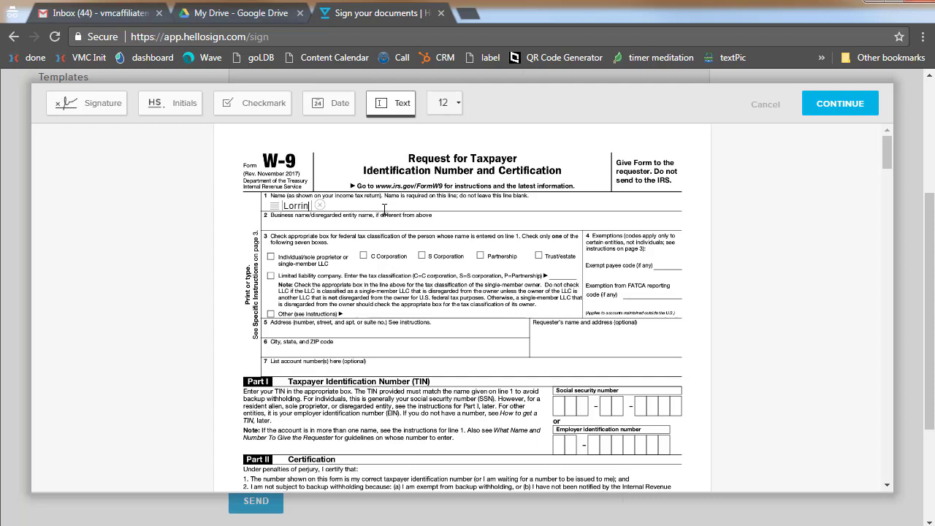
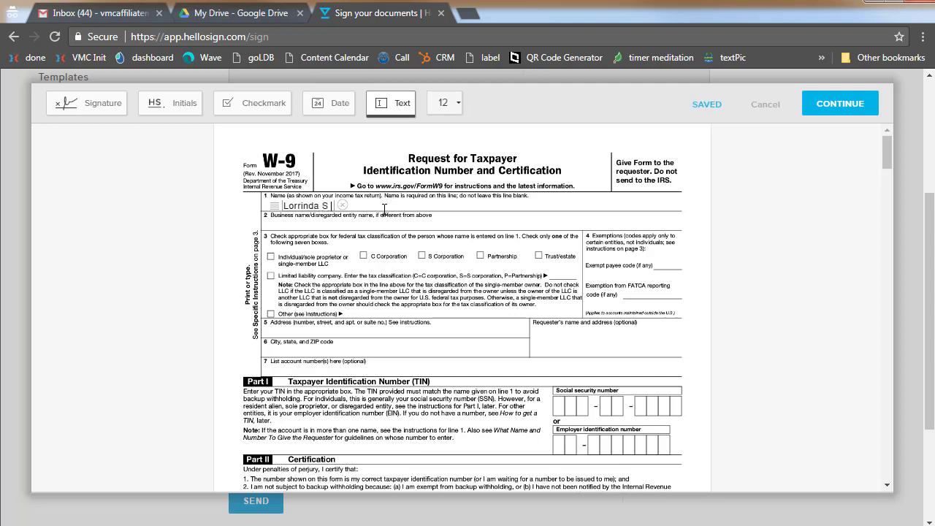
pyautogui.moveTo(276, 209); pyautogui.dragTo(265, 209)
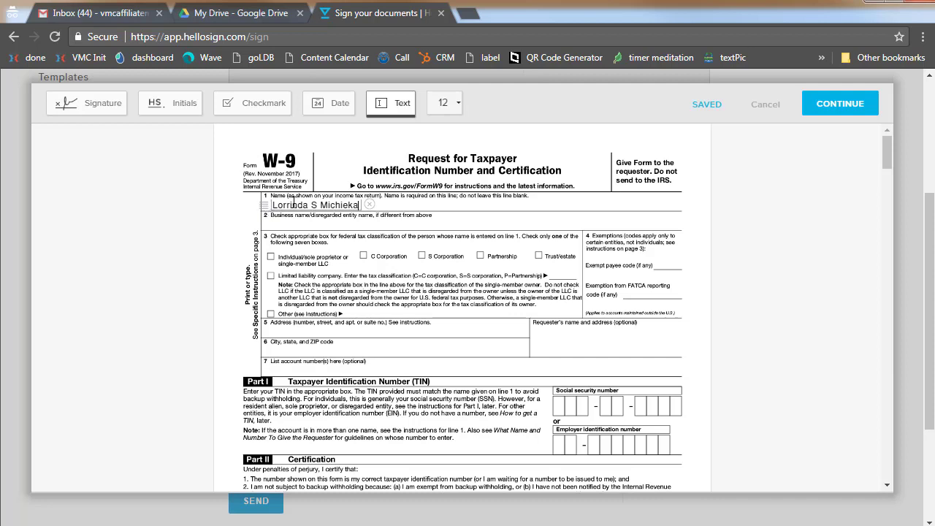
# Add a line 2 text field reading 'Move My Mountain LLC' as the business name
pyautogui.click(389, 103)
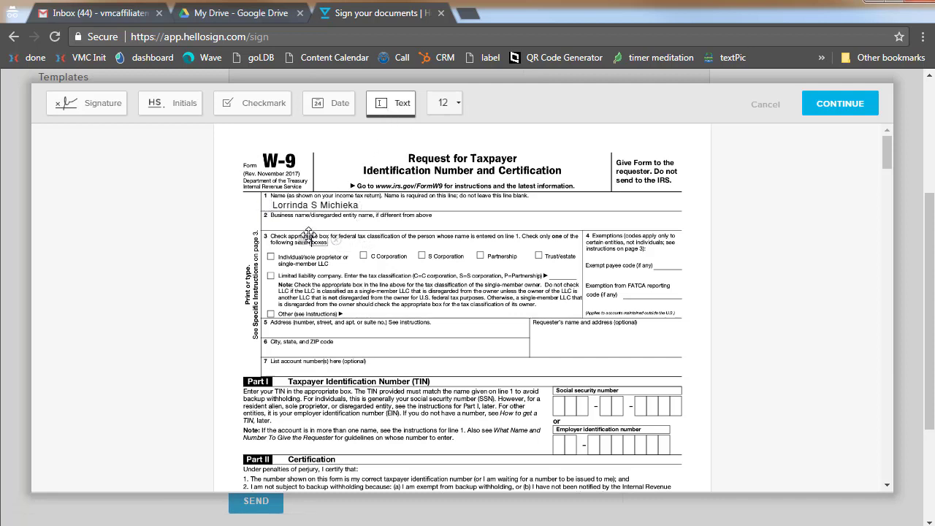
pyautogui.click(281, 221)
pyautogui.moveTo(281, 222); pyautogui.dragTo(270, 221)
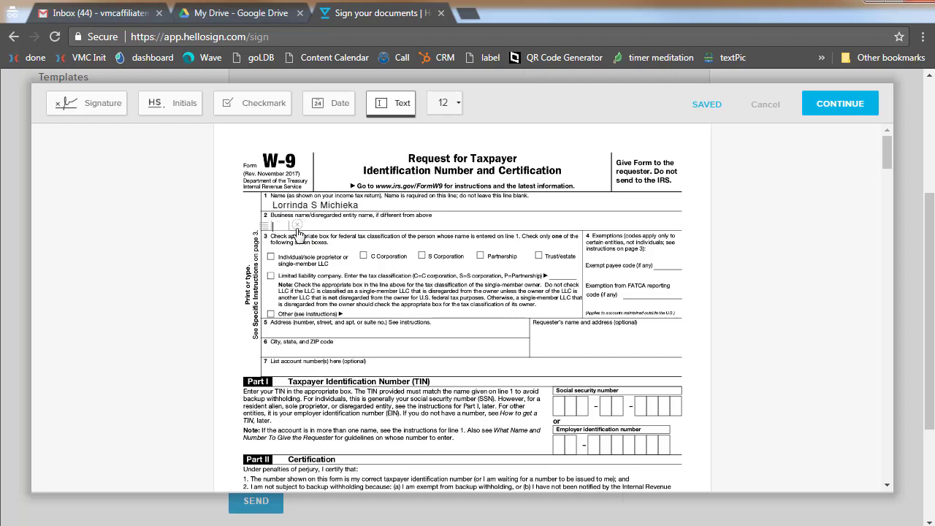
pyautogui.moveTo(263, 223); pyautogui.dragTo(262, 223)
pyautogui.write('Move My')
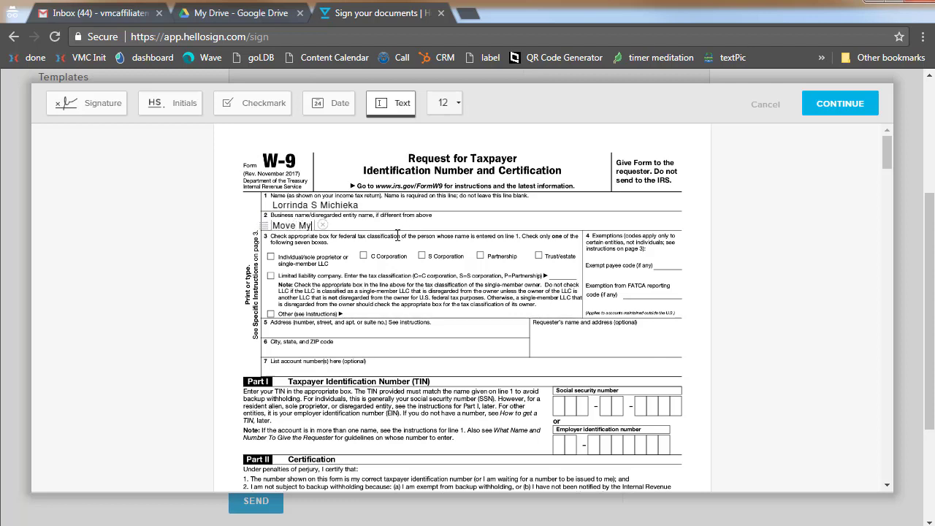
pyautogui.write(' Mountain Co')
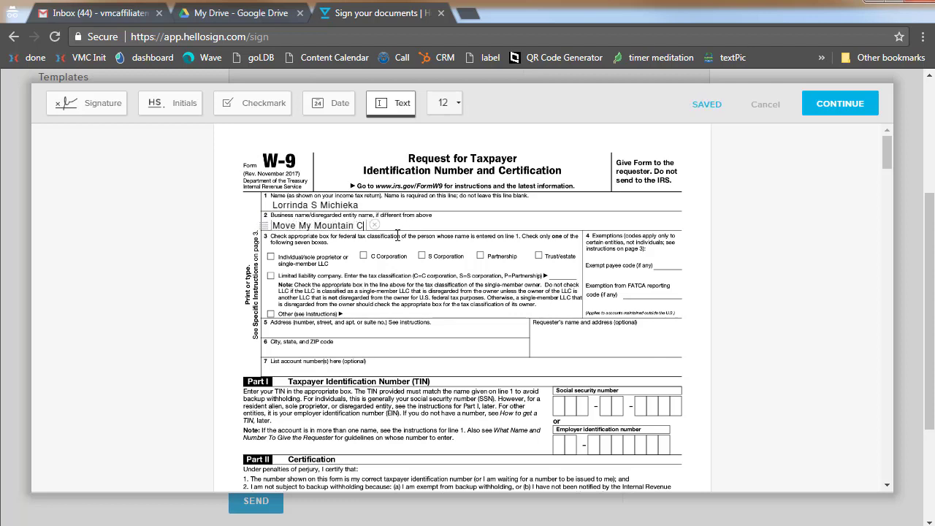
pyautogui.press('BackSpace')
pyautogui.press('BackSpace')
pyautogui.write('LLC')
# Check the Individual/sole proprietor tax classification box with a checkmark
pyautogui.click(270, 110)
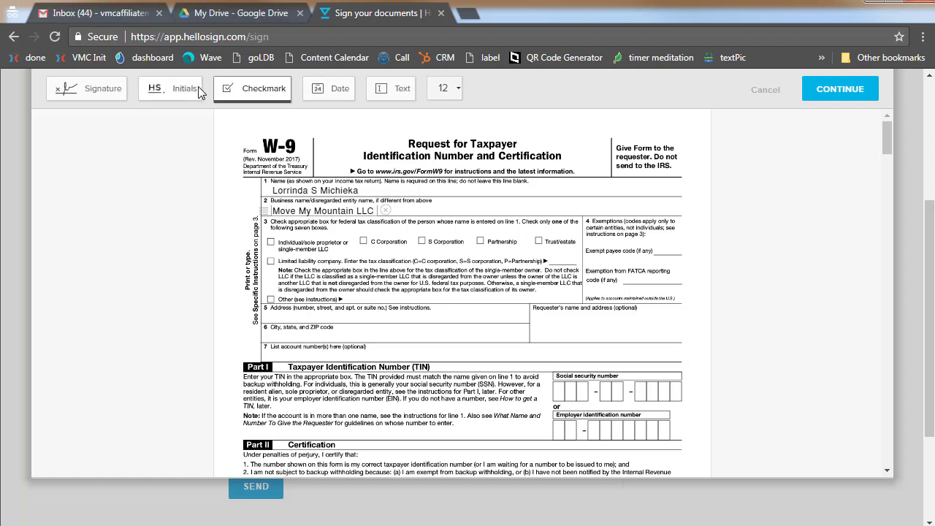
pyautogui.click(233, 90)
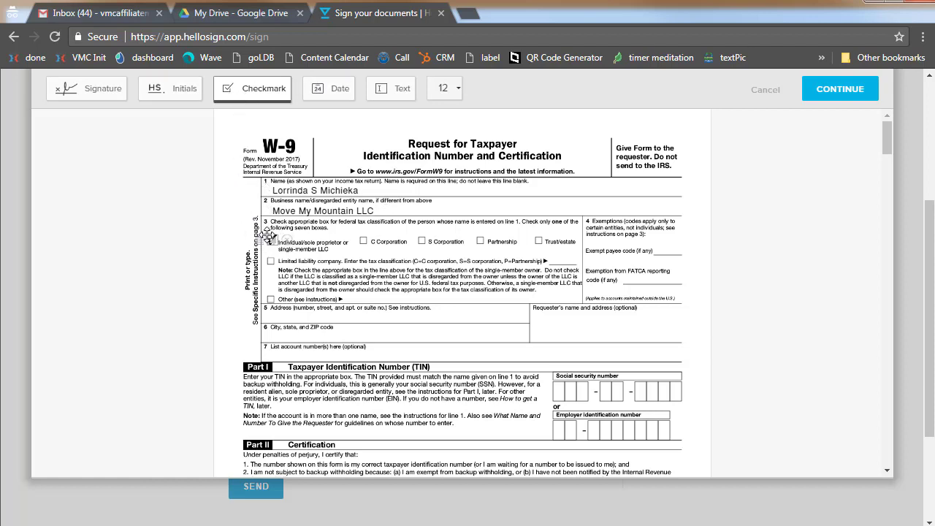
pyautogui.click(269, 235)
pyautogui.click(386, 92)
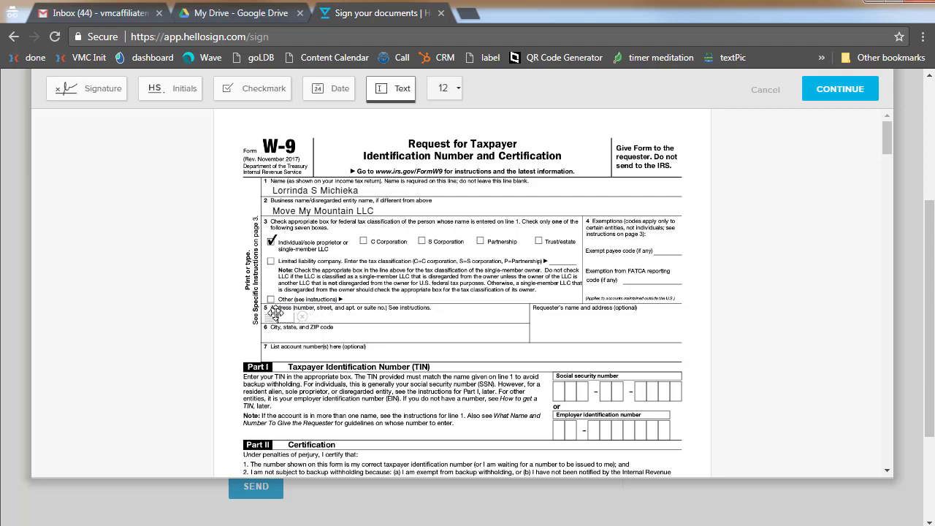
# Fill in the filer's street address and city, state and ZIP lines
pyautogui.click(275, 313)
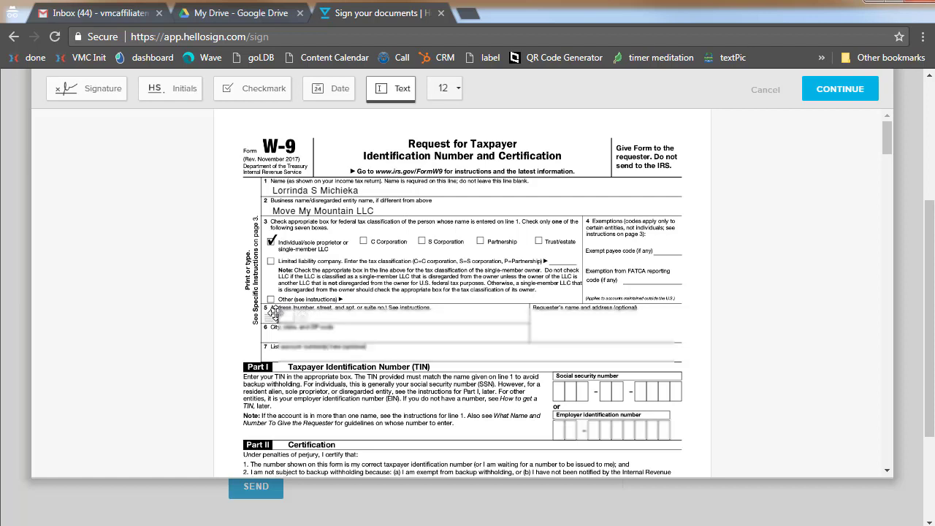
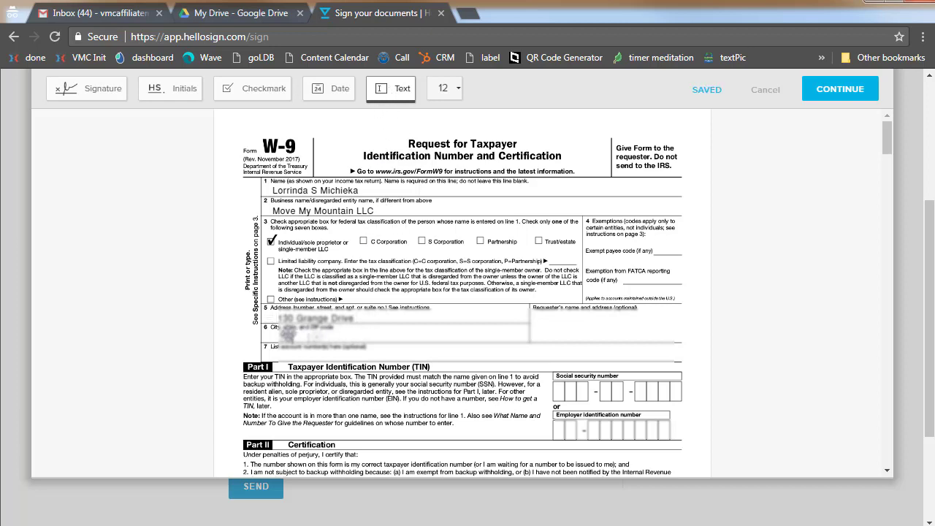
pyautogui.click(279, 333)
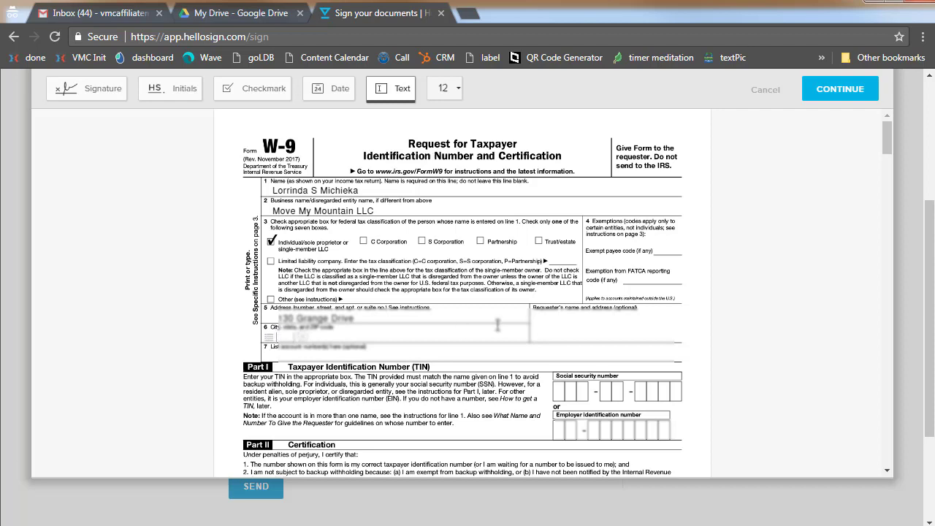
pyautogui.write('Wendell')
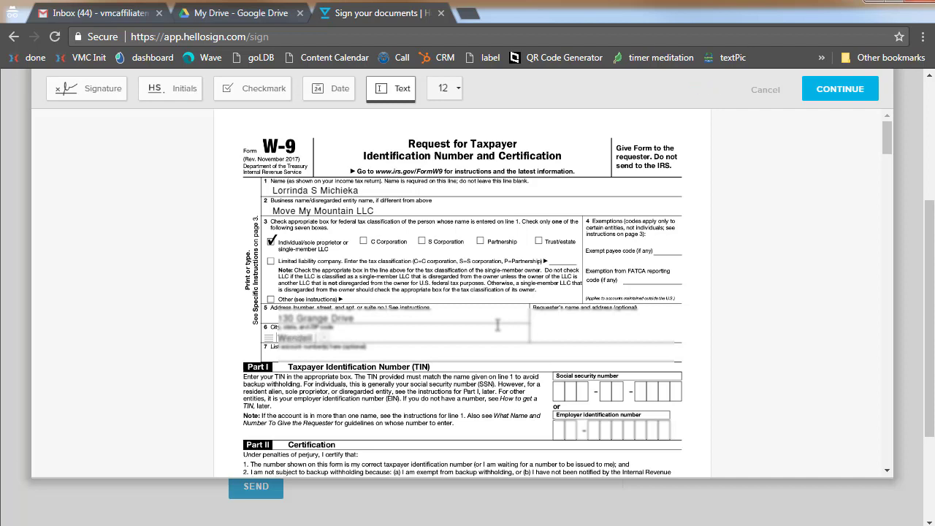
pyautogui.write(' NC 27591')
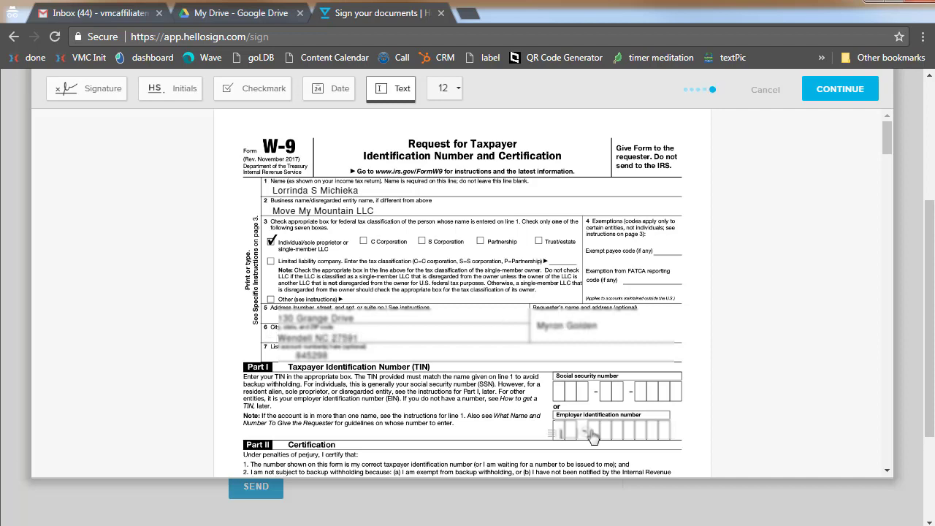
# Enter the employer identification number, aligned in its boxes with a hyphen after two digits
pyautogui.click(592, 431)
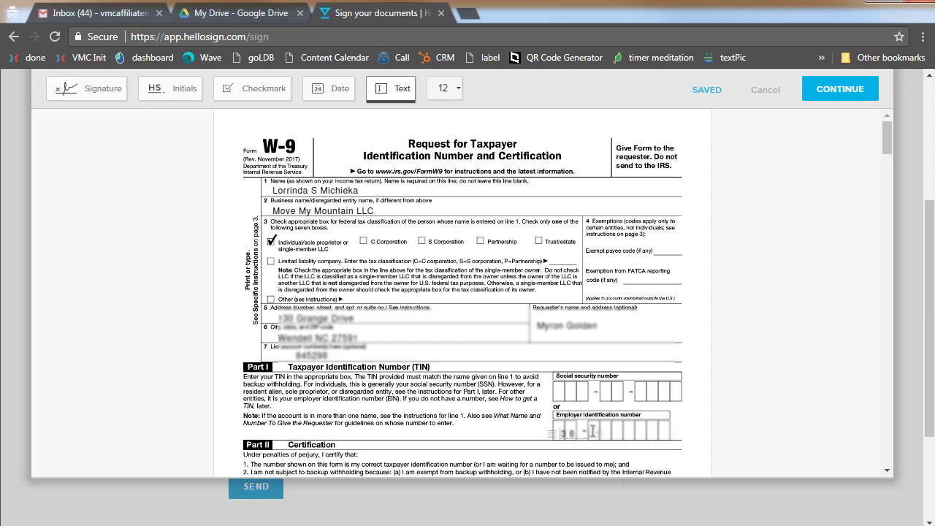
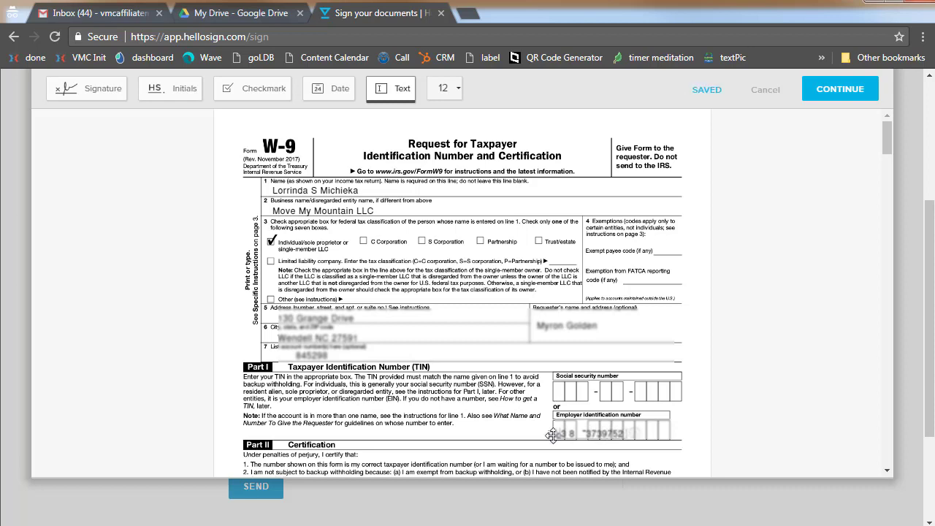
pyautogui.moveTo(552, 434); pyautogui.dragTo(552, 432)
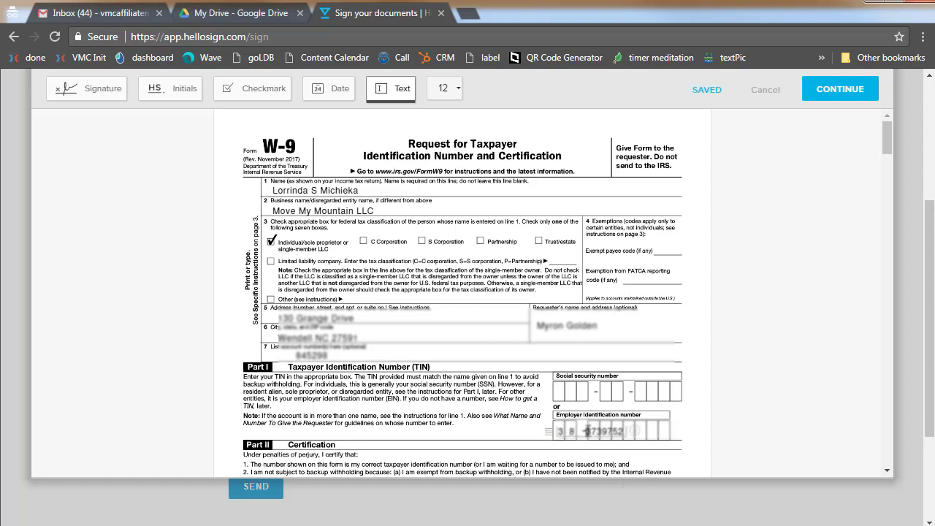
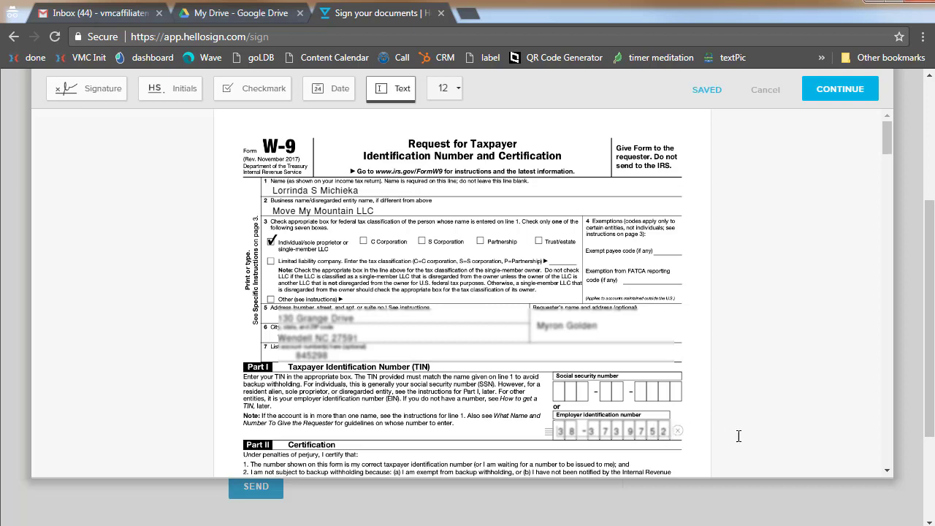
pyautogui.scroll(-5, 739, 436)
# Start a signature on the Sign Here line using the Upload image option
pyautogui.click(316, 188)
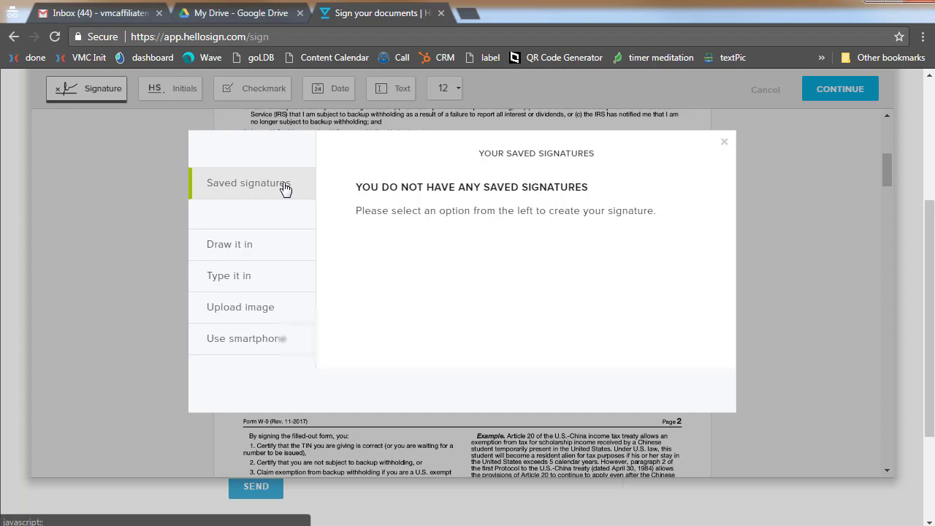
pyautogui.click(238, 314)
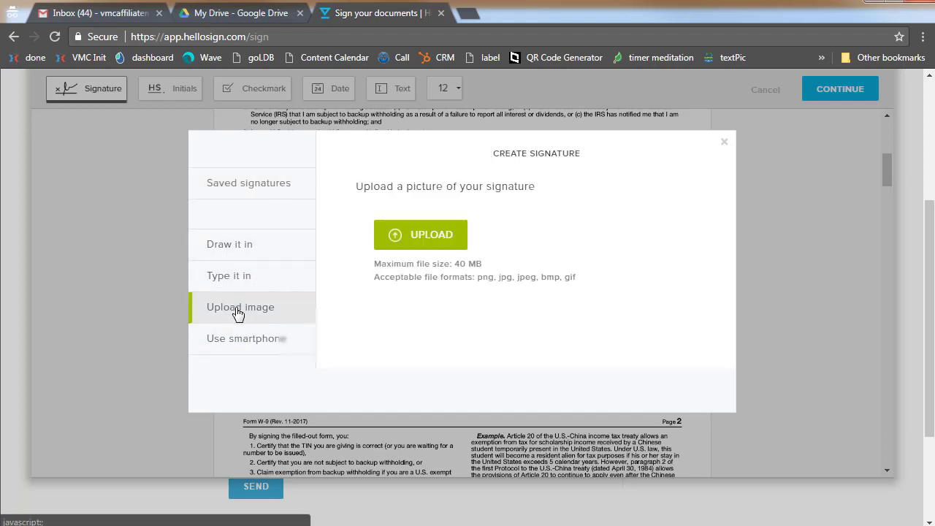
pyautogui.click(425, 235)
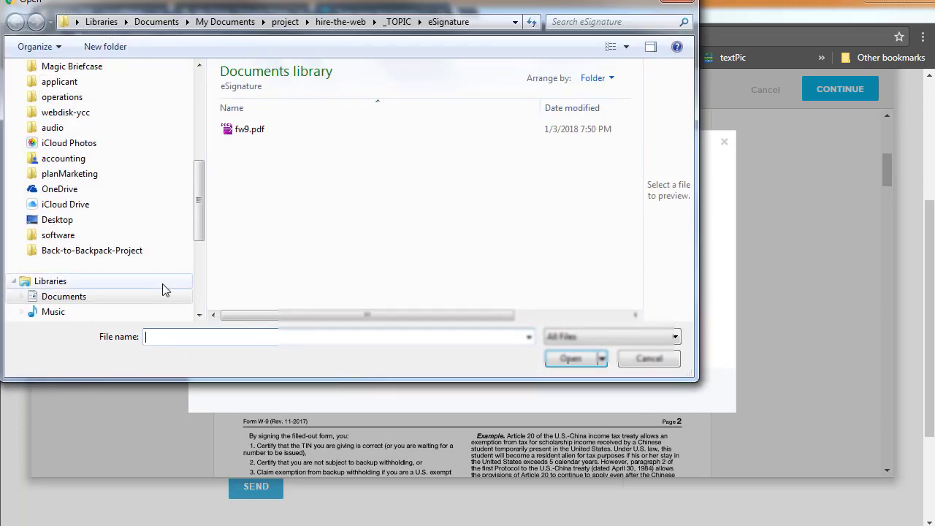
pyautogui.moveTo(201, 218); pyautogui.dragTo(200, 248)
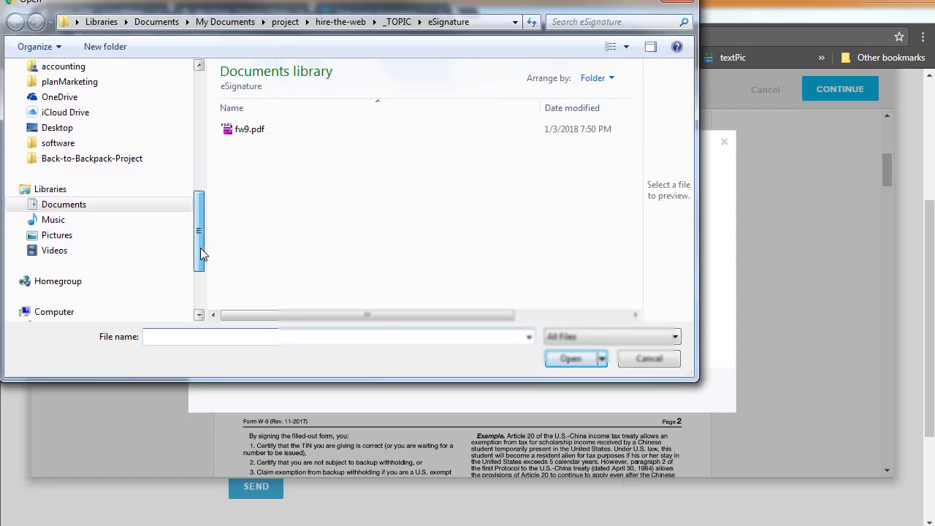
# Pick the signature image from Pictures, upload it and accept the crop
pyautogui.click(59, 236)
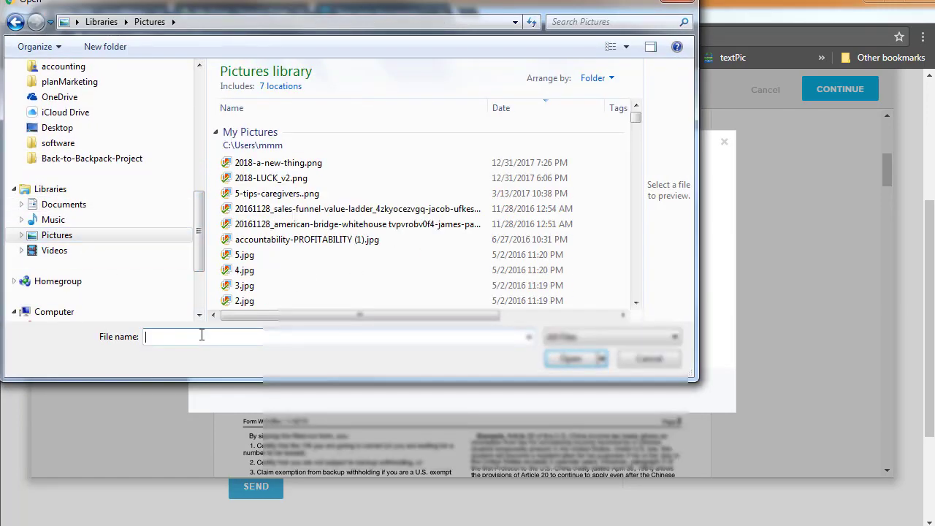
pyautogui.click(202, 336)
pyautogui.write('sia')
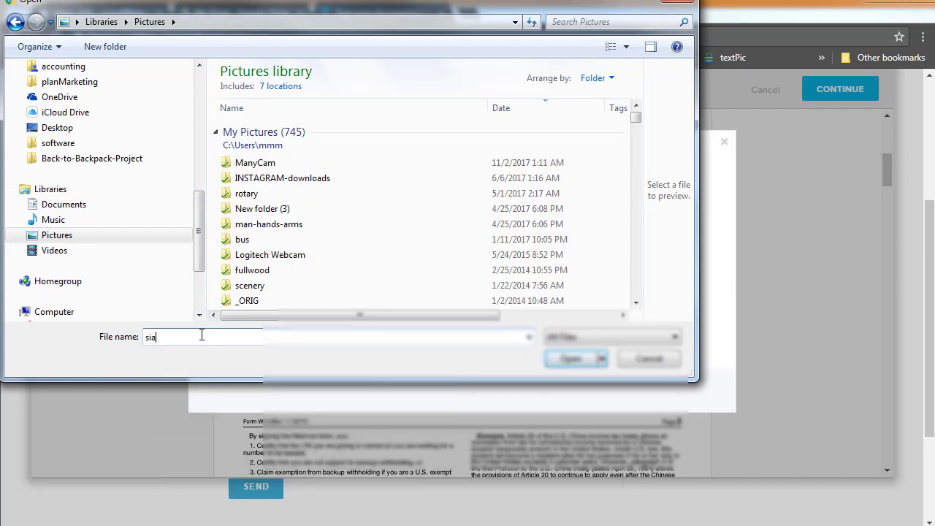
pyautogui.press('BackSpace')
pyautogui.press('BackSpace')
pyautogui.write('ig')
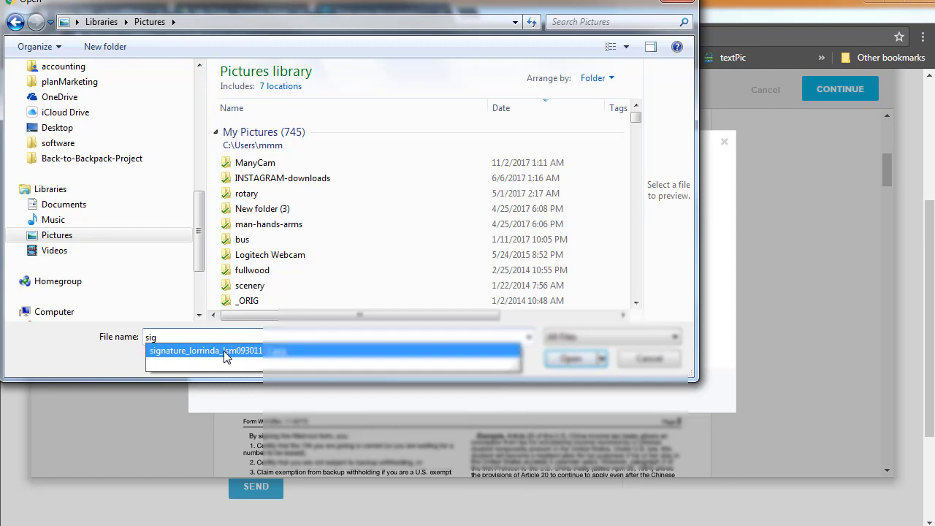
pyautogui.click(226, 352)
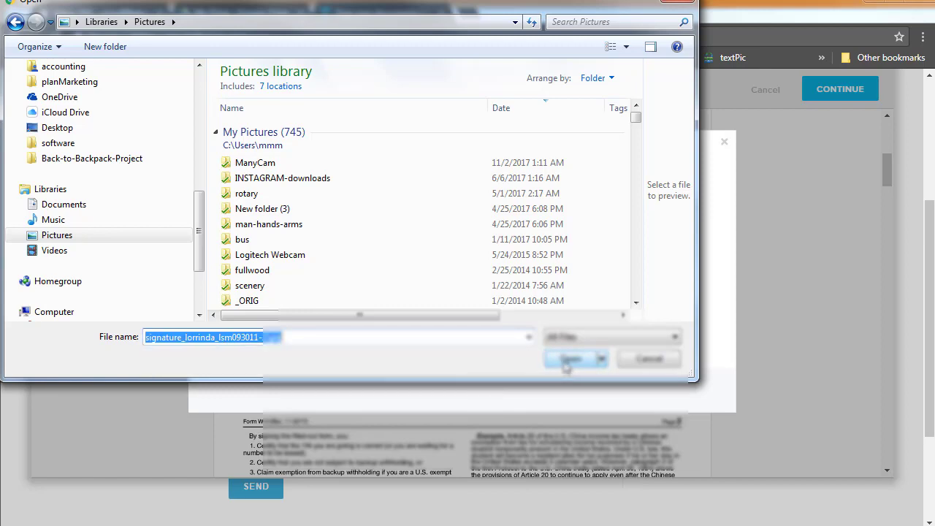
pyautogui.click(569, 361)
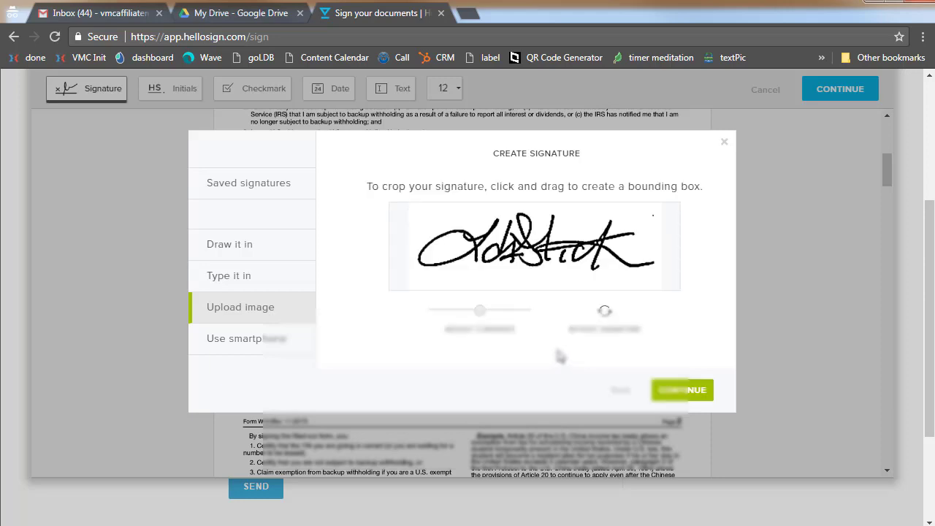
pyautogui.click(690, 391)
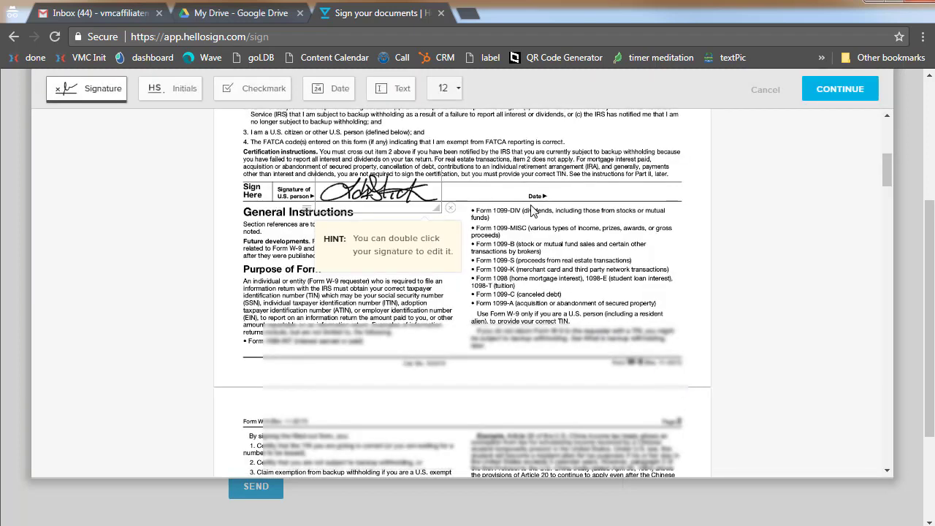
# Place the date 01/03/2018 on the Date line and finish editing the form
pyautogui.click(330, 89)
pyautogui.click(581, 185)
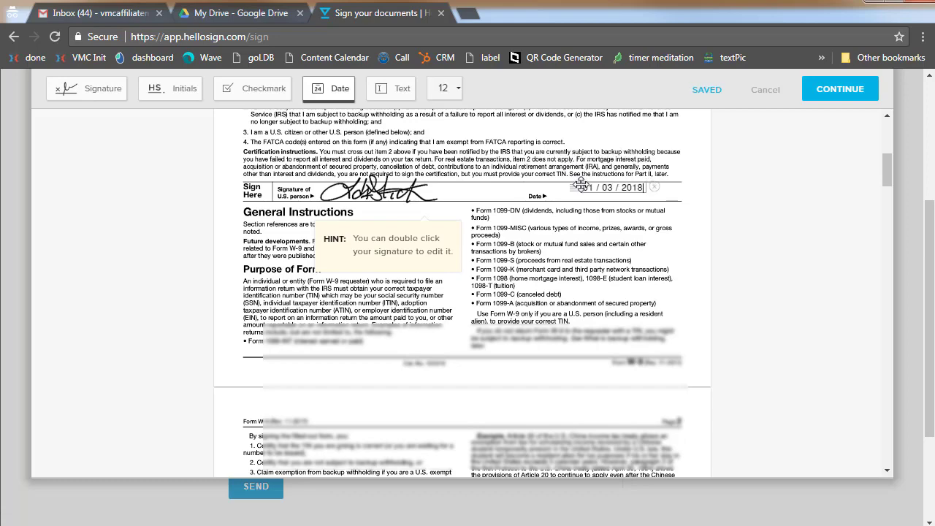
pyautogui.moveTo(581, 184); pyautogui.dragTo(573, 189)
pyautogui.scroll(10, 791, 210)
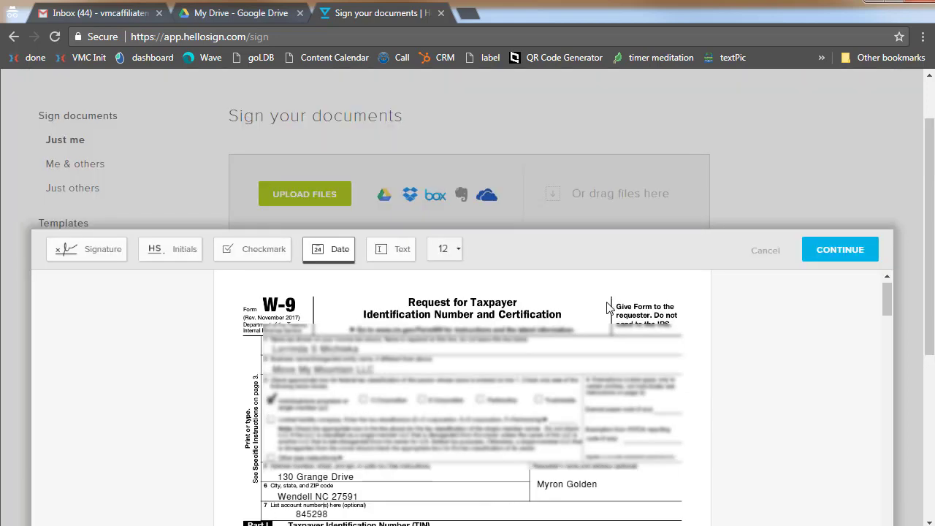
pyautogui.click(820, 254)
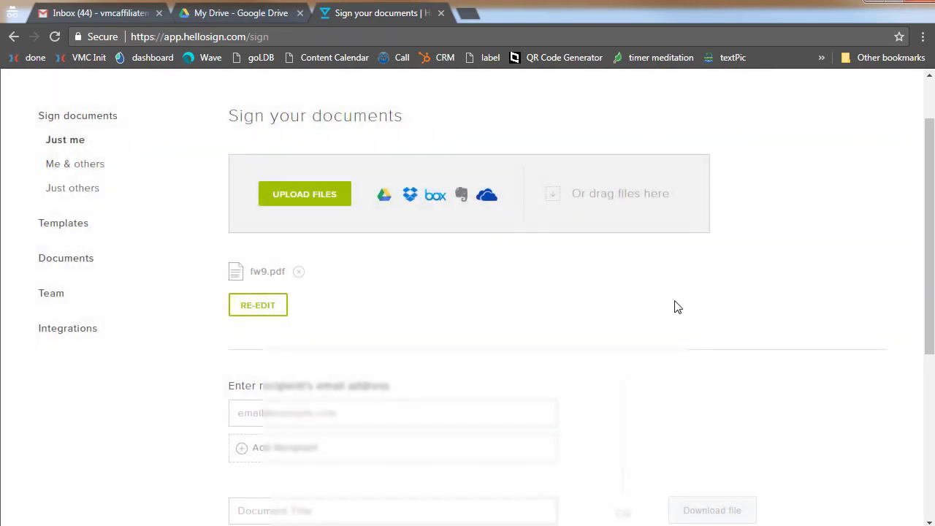
# Send the W-9 to the recipient's e-mail with title W9 and message 'Thanks'
pyautogui.scroll(-4, 676, 307)
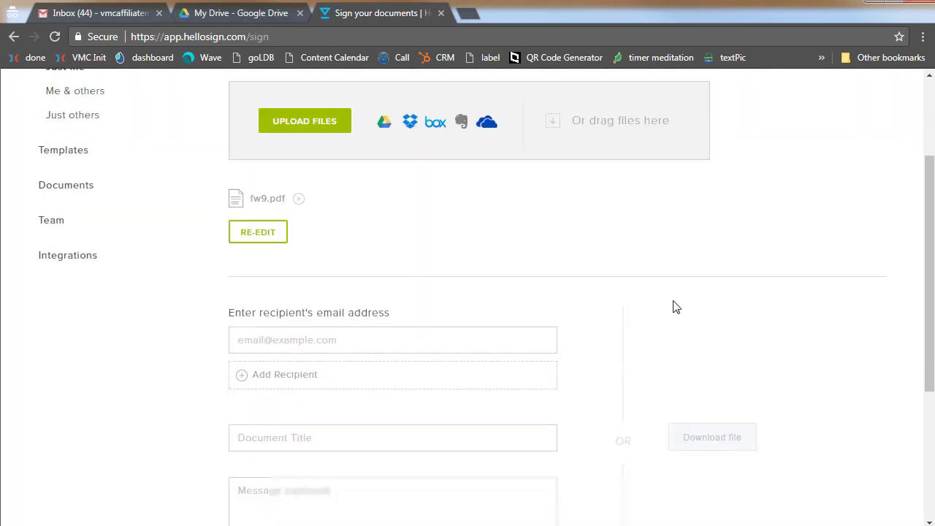
pyautogui.scroll(1, 493, 264)
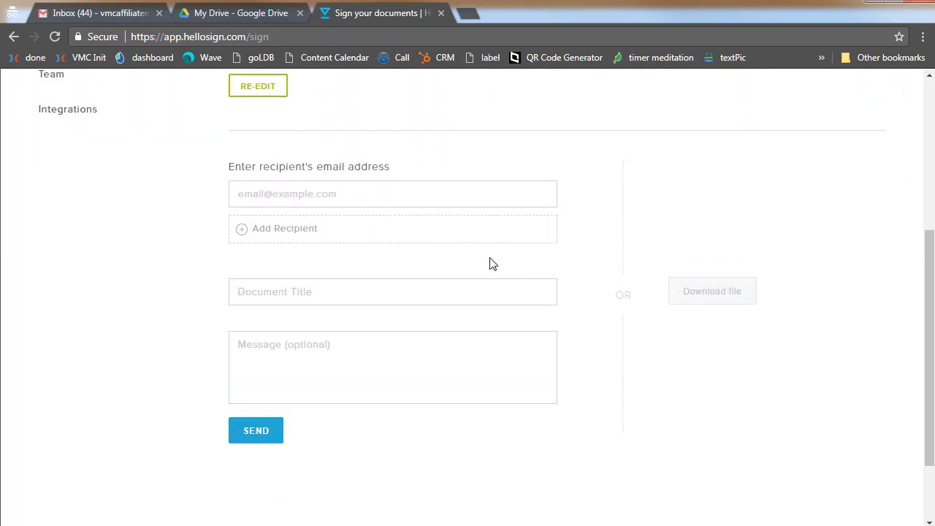
pyautogui.click(357, 196)
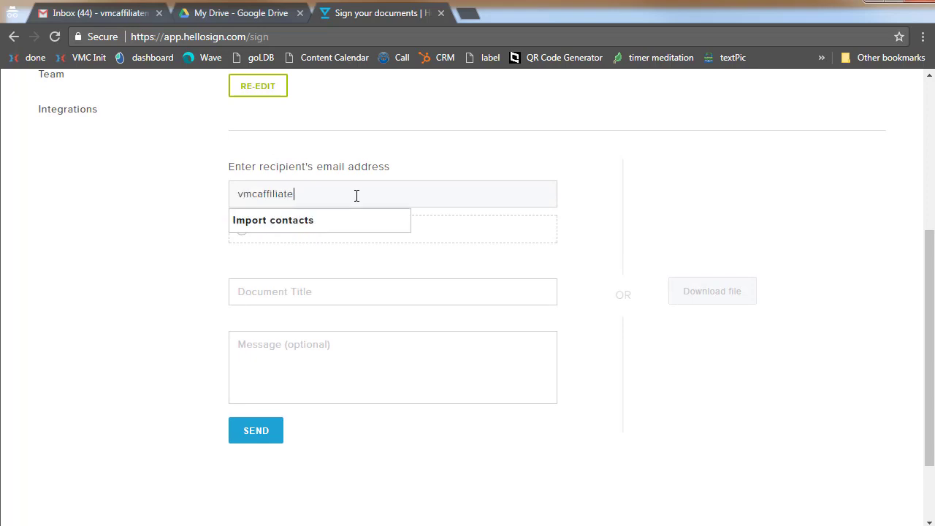
pyautogui.press('Tab')
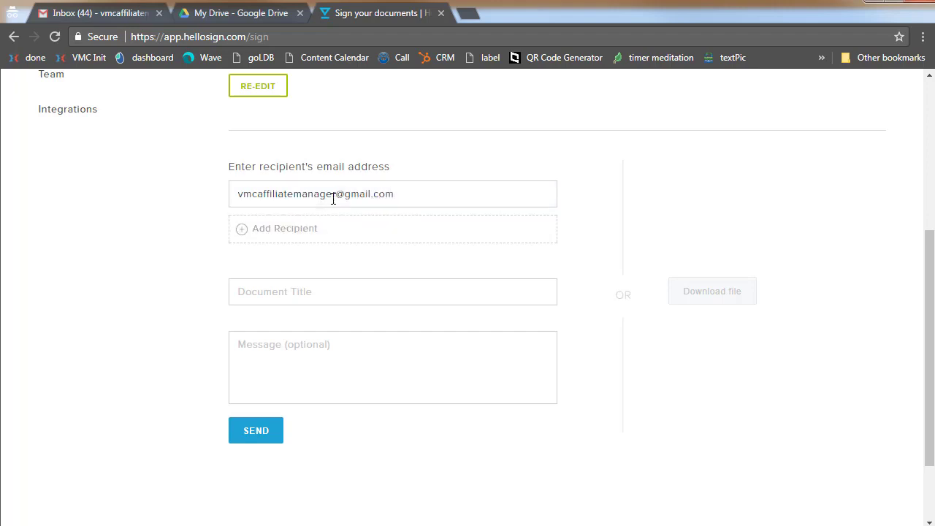
pyautogui.click(325, 292)
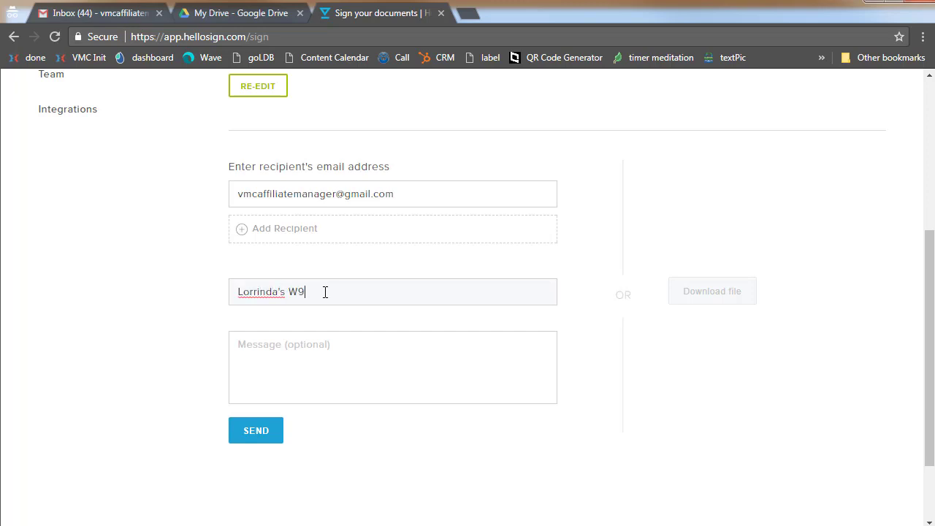
pyautogui.click(310, 344)
pyautogui.write('Thanks')
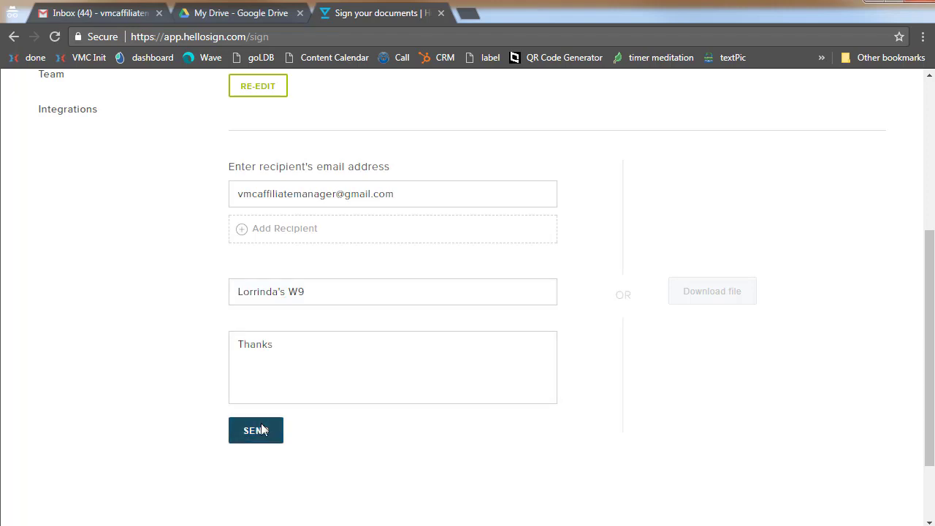
pyautogui.click(256, 431)
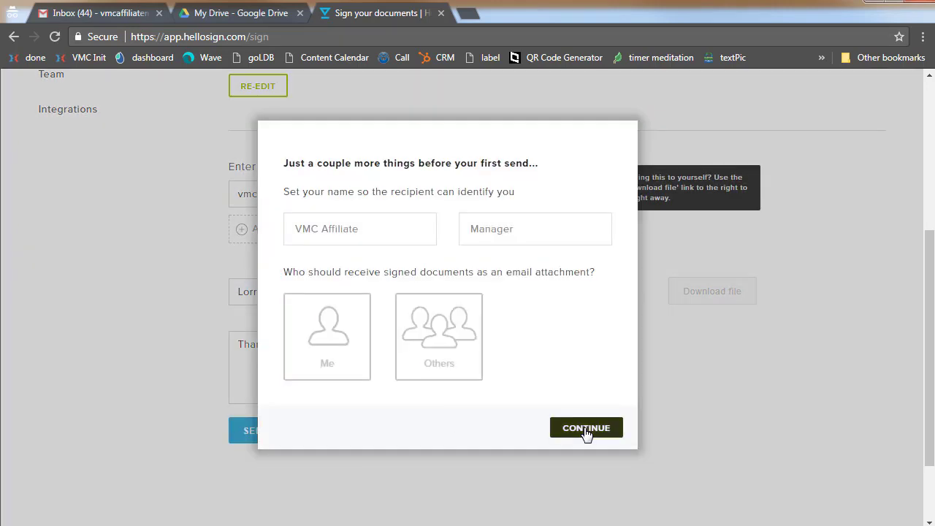
pyautogui.click(587, 432)
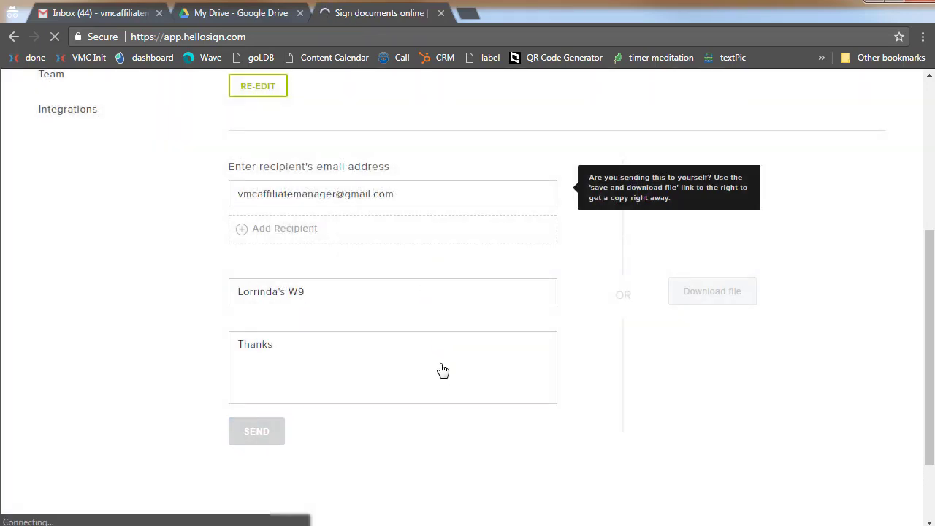
# Switch to Gmail and open the HelloSign notification email
pyautogui.hotkey('ctrl', '1')
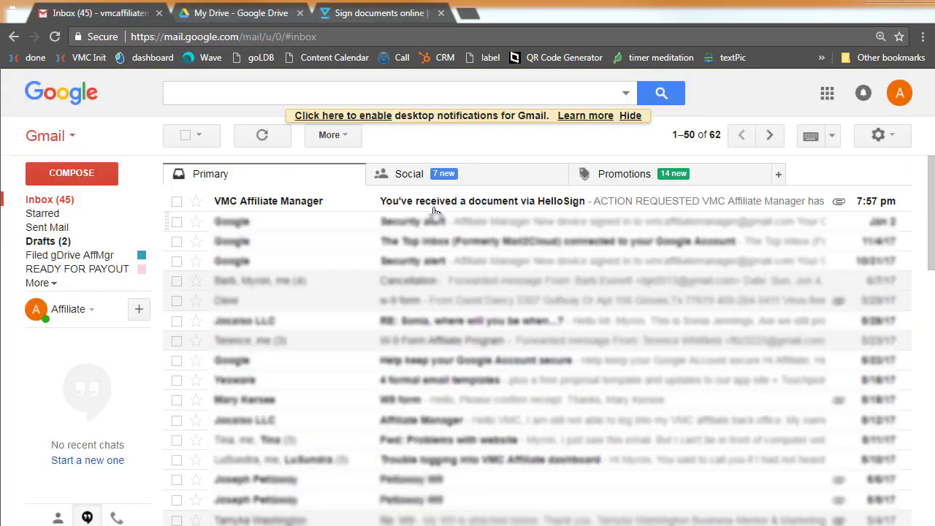
pyautogui.click(430, 208)
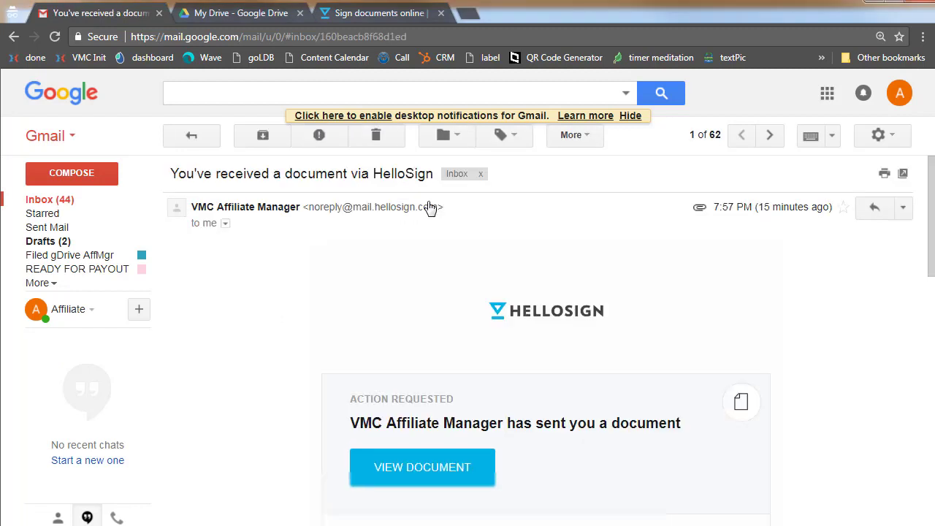